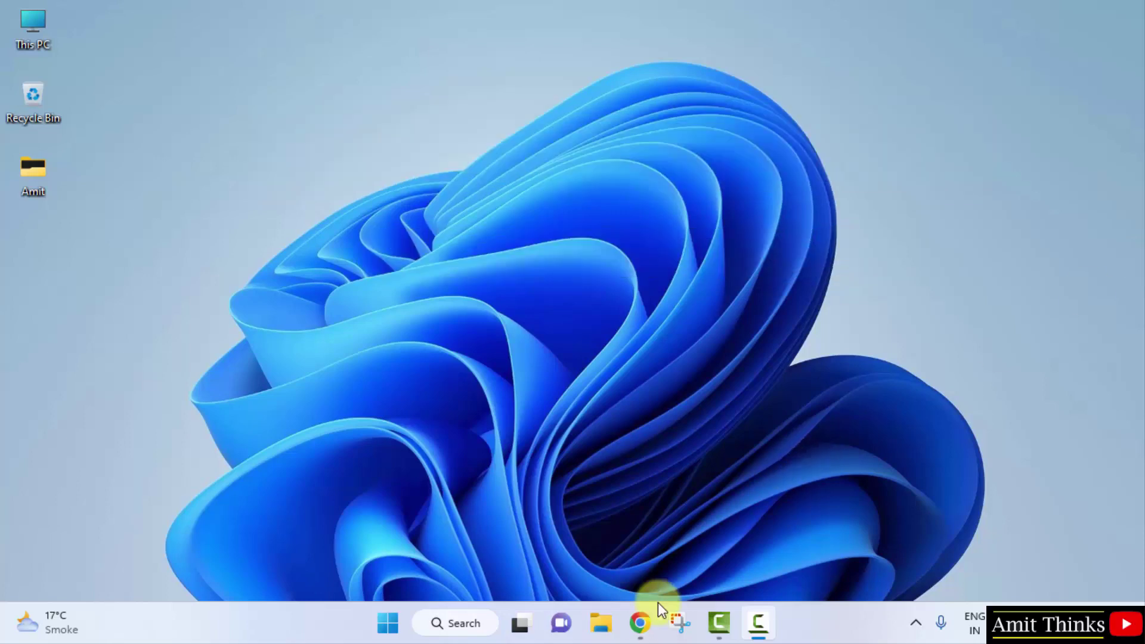
# Select the YouTube course video's title, then close the browser window
pyautogui.click(639, 622)
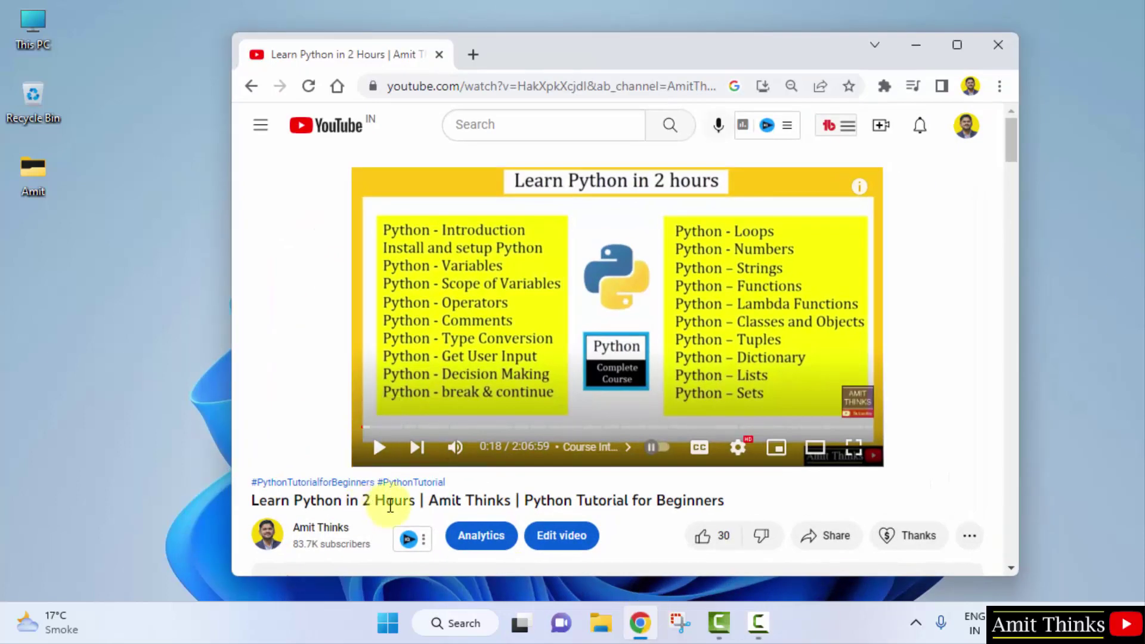
pyautogui.tripleClick(390, 501)
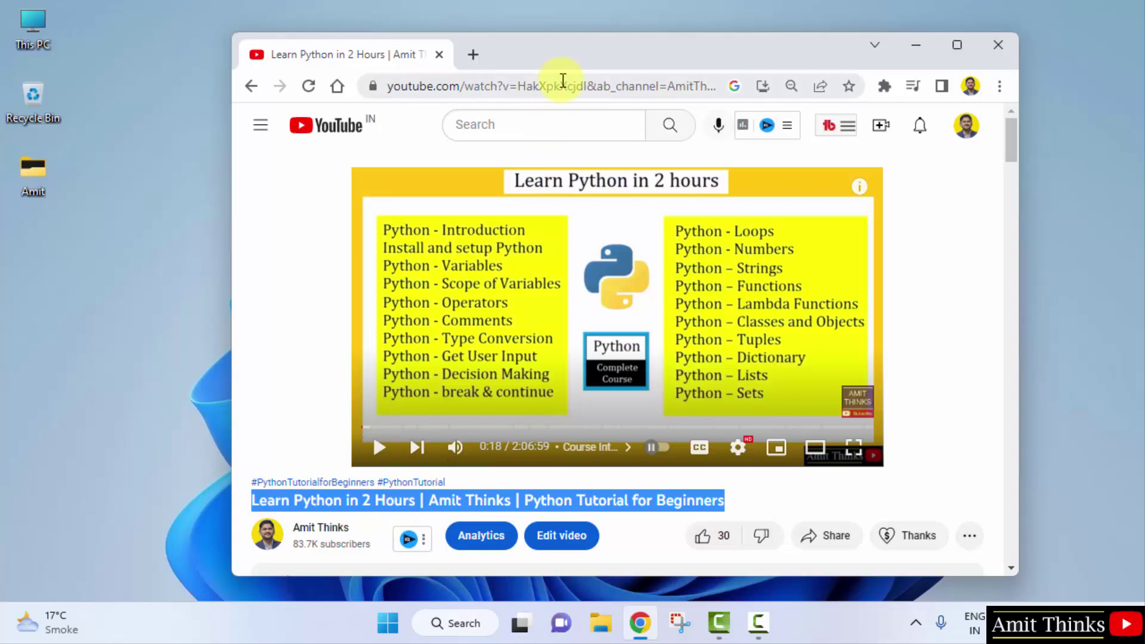
pyautogui.click(998, 46)
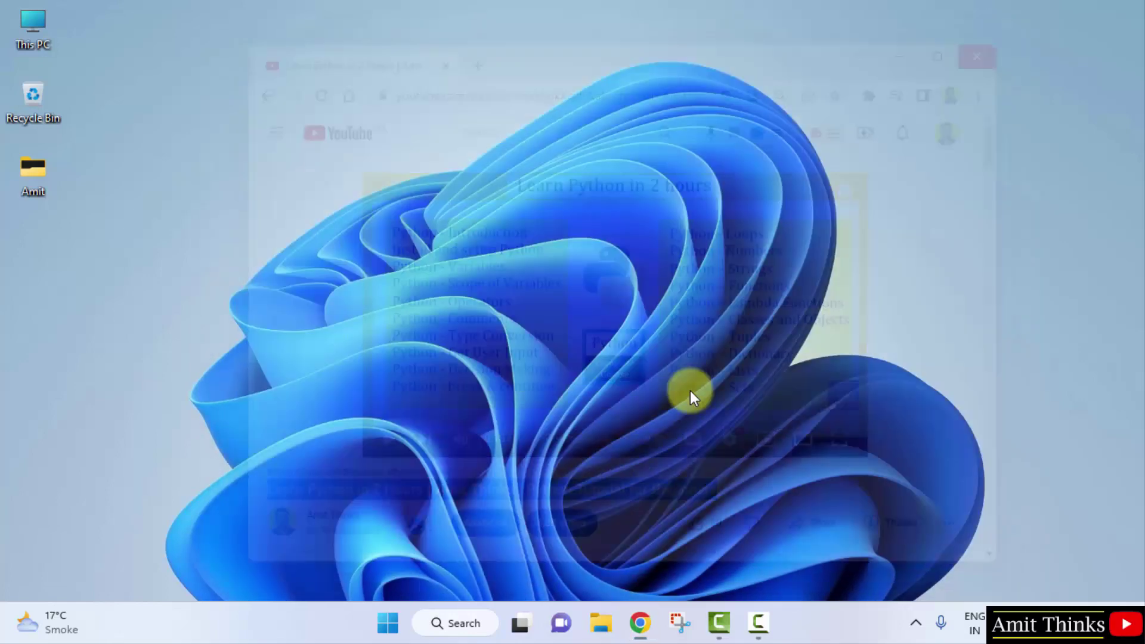
# Reopen Chrome maximized on a new tab and Google search for python
pyautogui.click(640, 624)
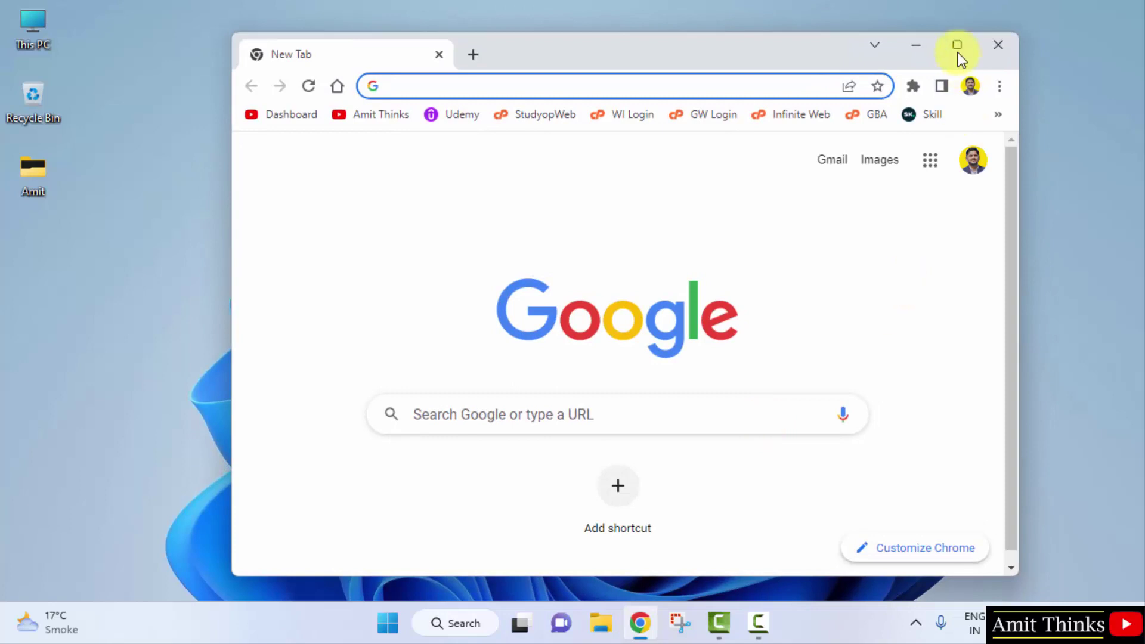
pyautogui.click(958, 45)
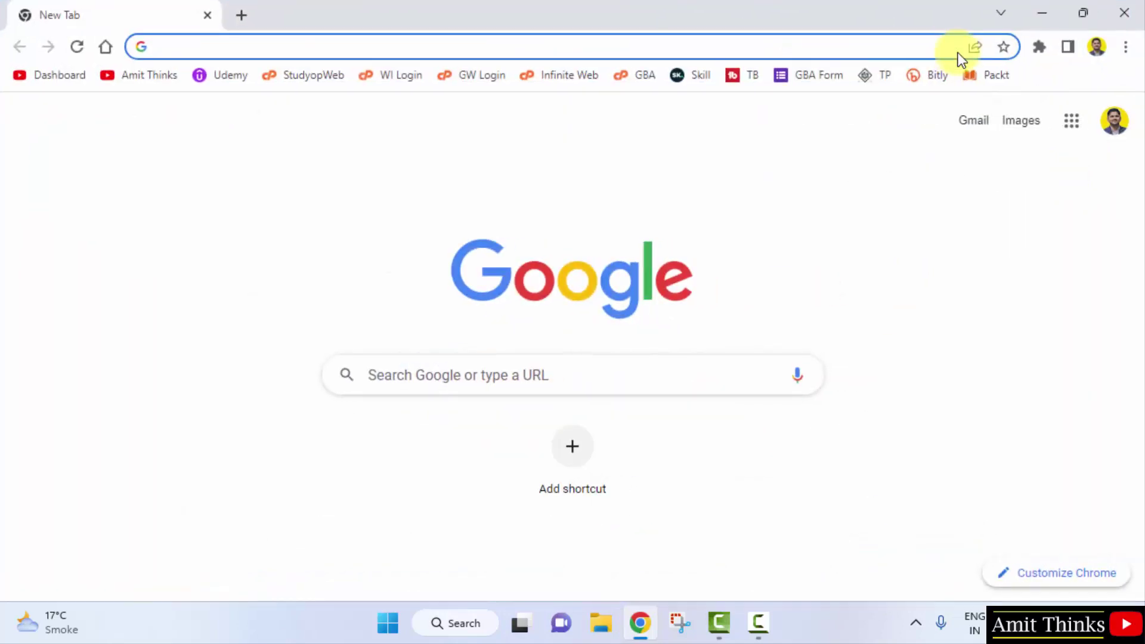
pyautogui.click(466, 386)
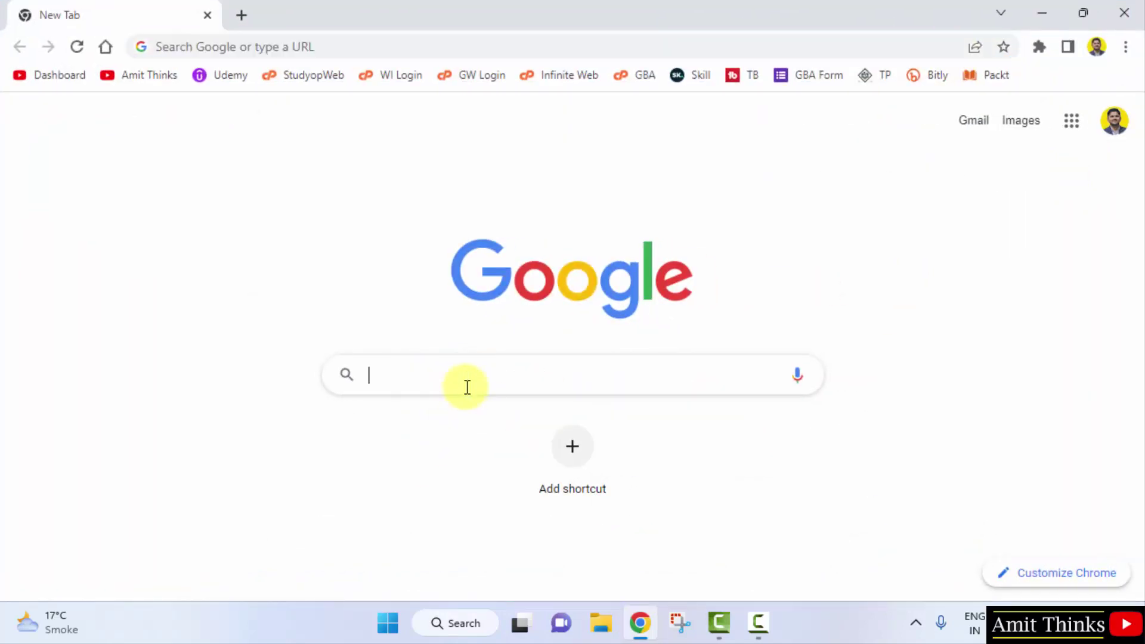
pyautogui.write('python')
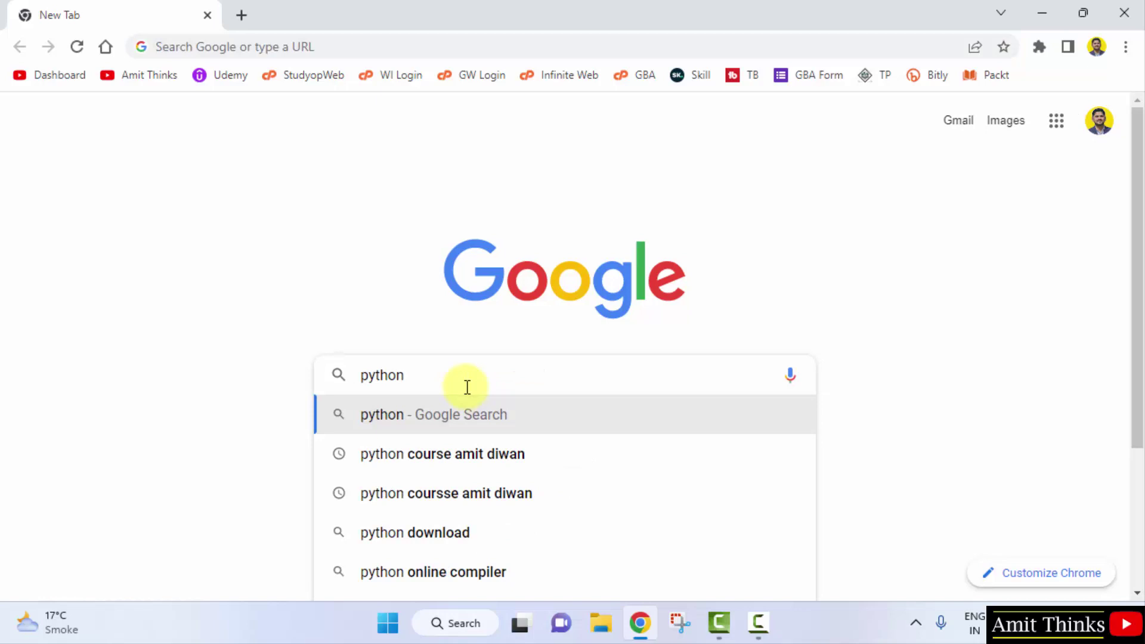
pyautogui.press('Return')
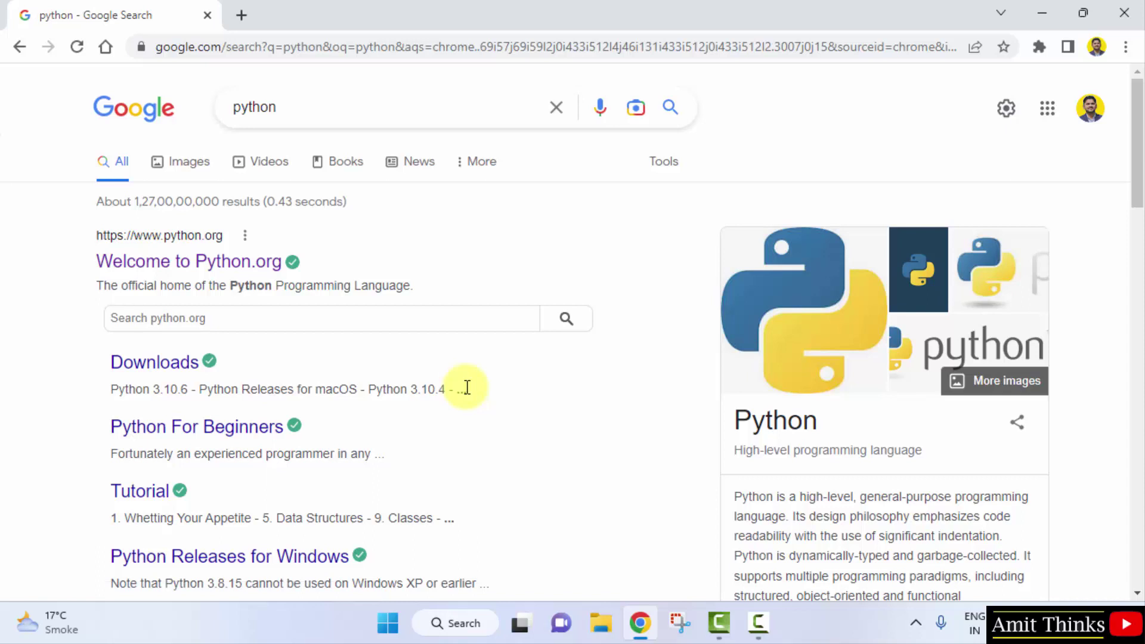
# Open Python.org from the results and download the Python 3.11.1 Windows installer
pyautogui.click(262, 268)
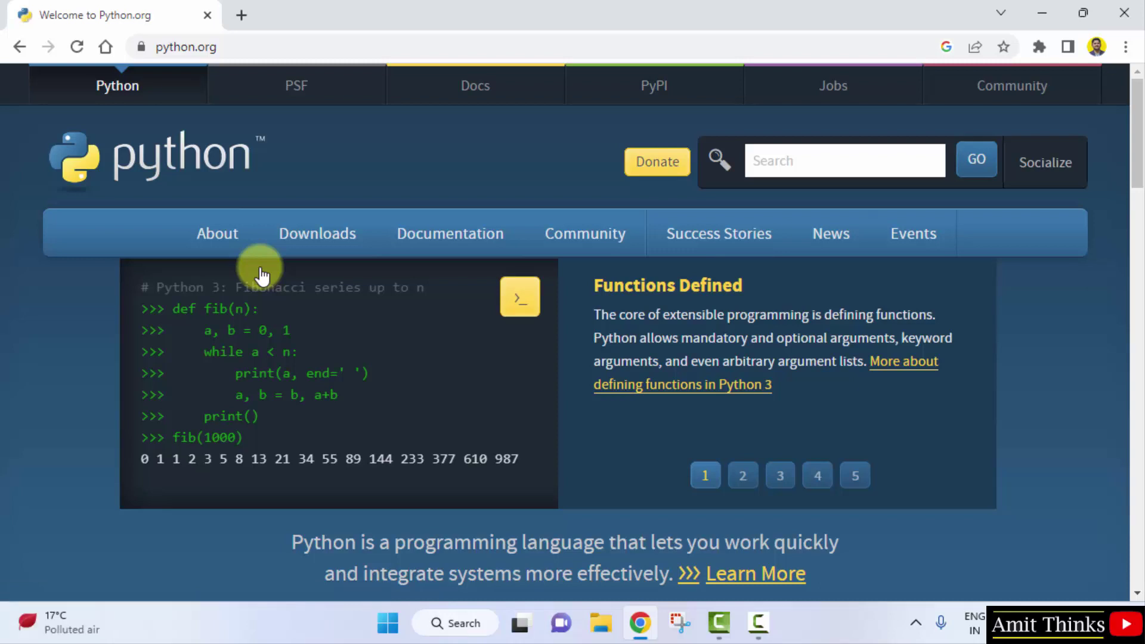
pyautogui.moveTo(317, 233)
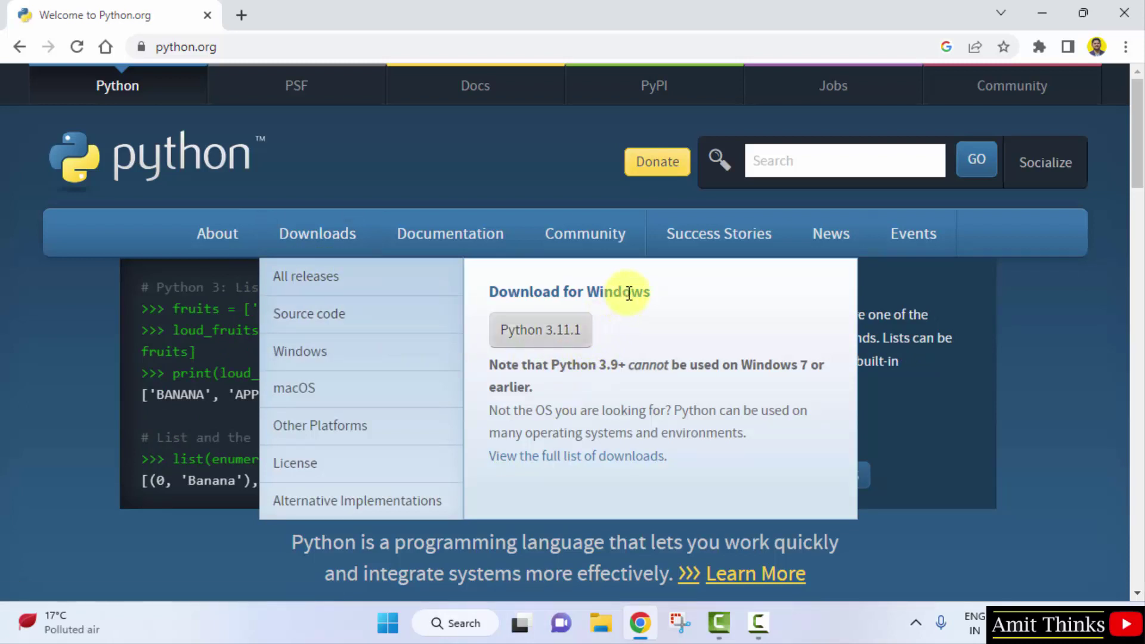
pyautogui.click(581, 347)
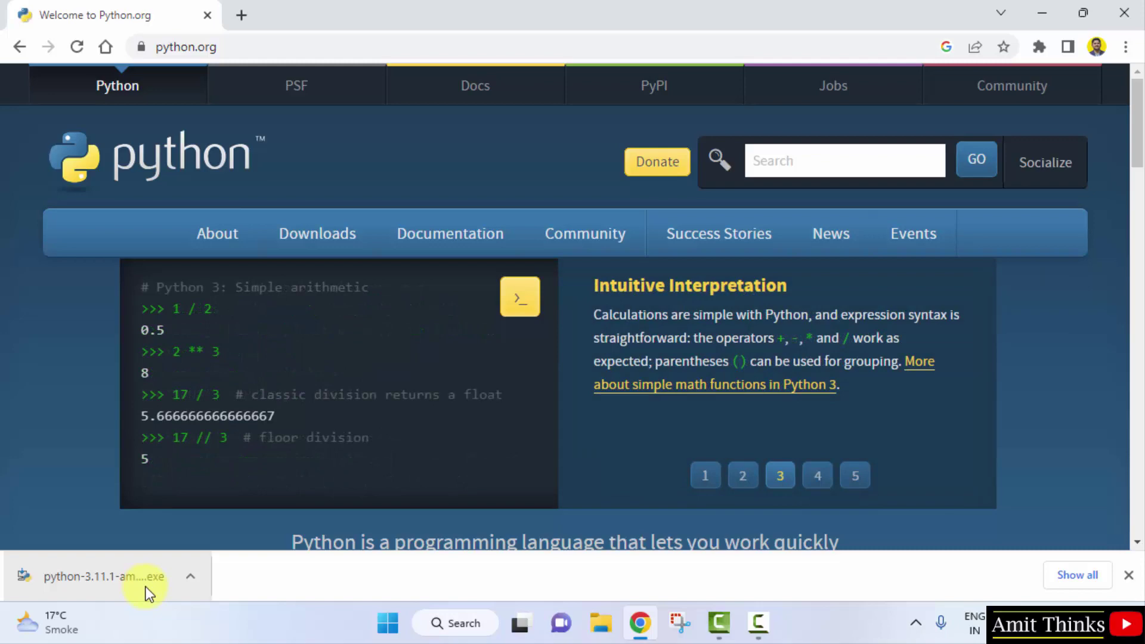
# Run the downloaded Python 3.11.1 installer and minimize Chrome
pyautogui.click(104, 576)
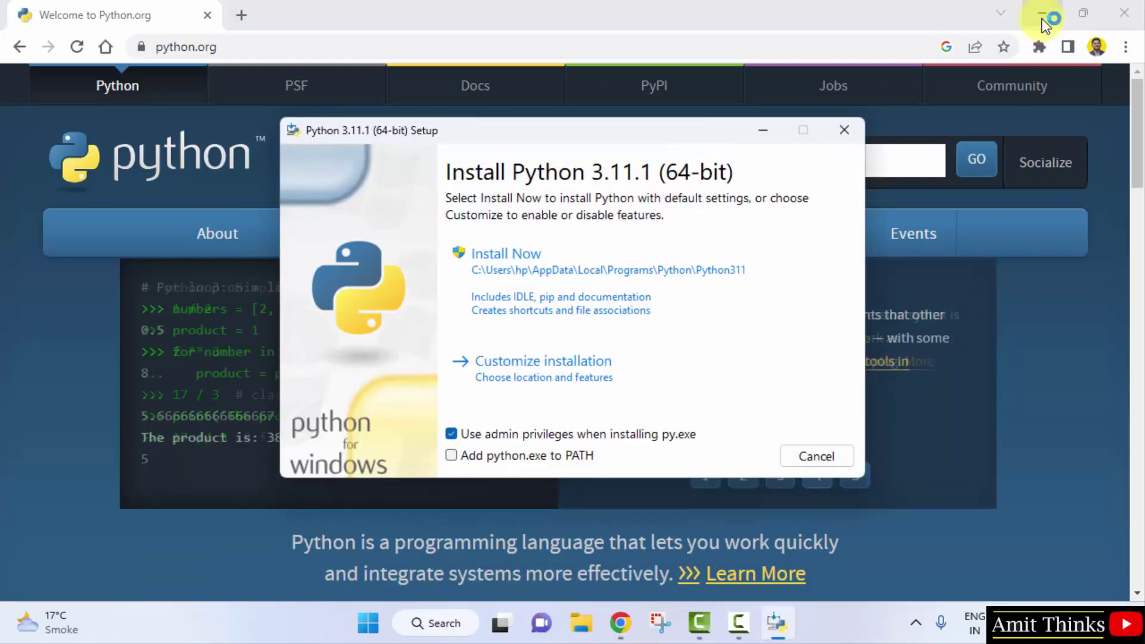
pyautogui.click(1043, 18)
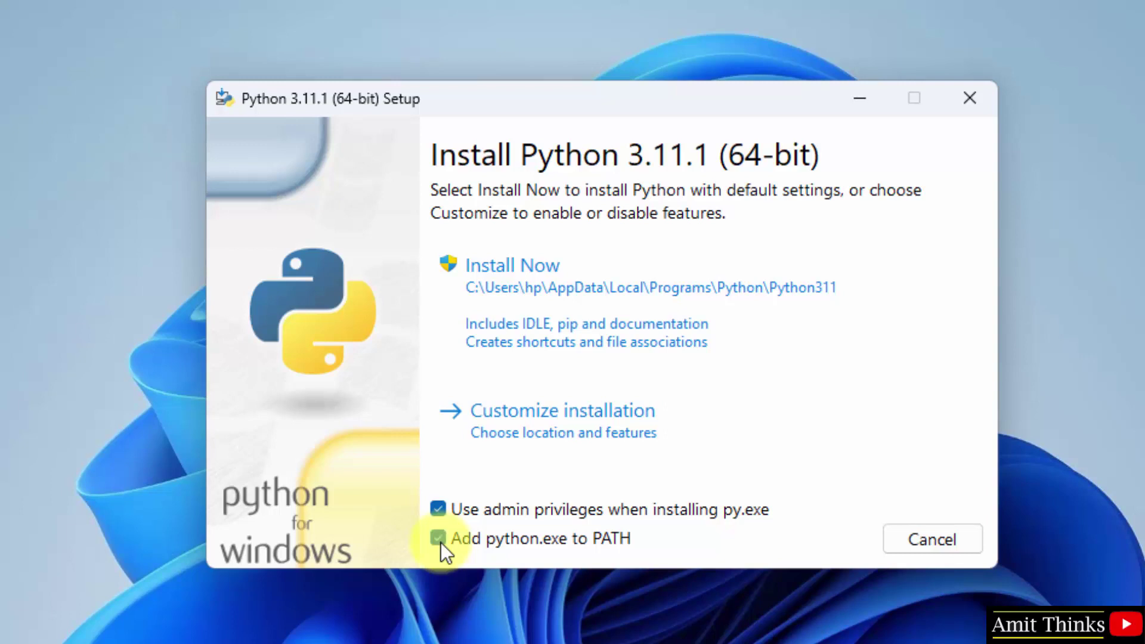
# Choose Customize installation, keep all optional features, and enable install for all users
pyautogui.click(646, 425)
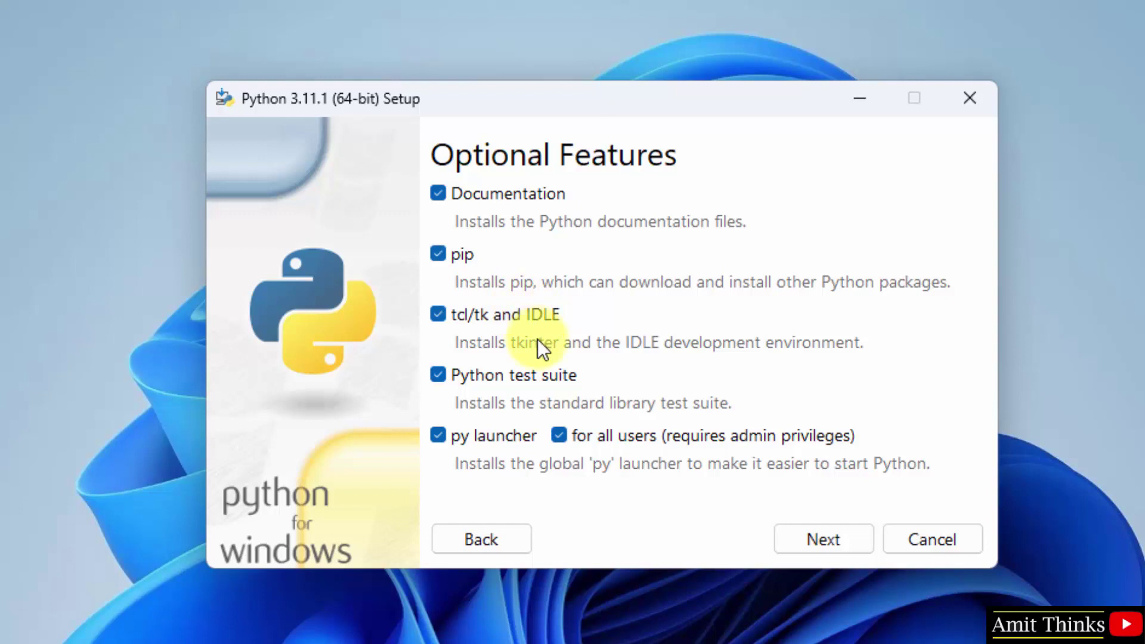
pyautogui.click(830, 535)
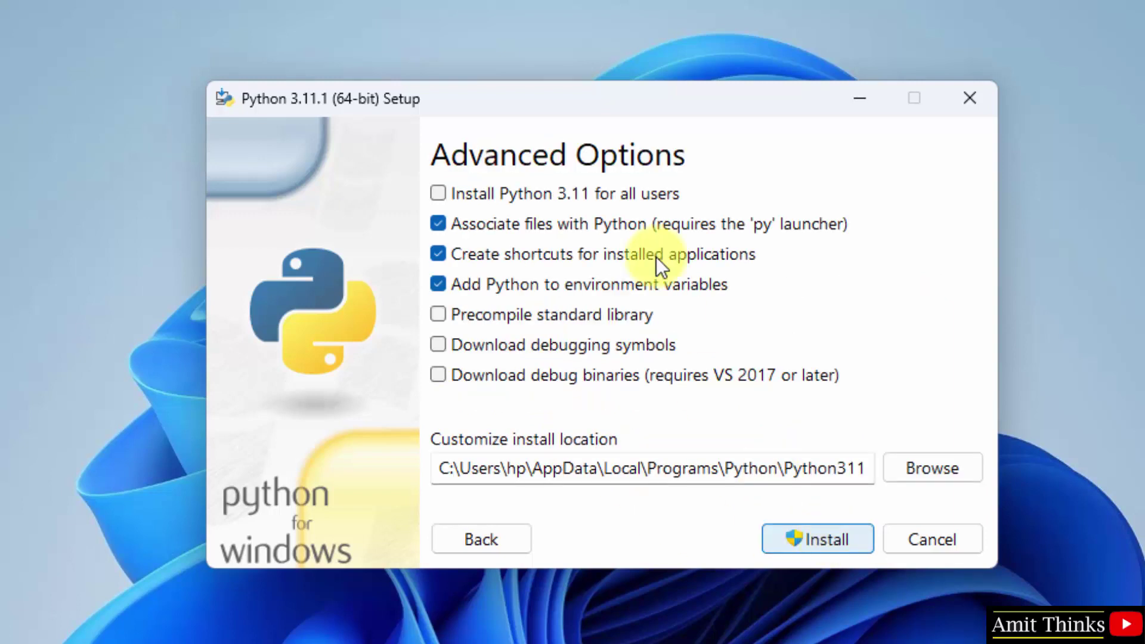
pyautogui.click(438, 193)
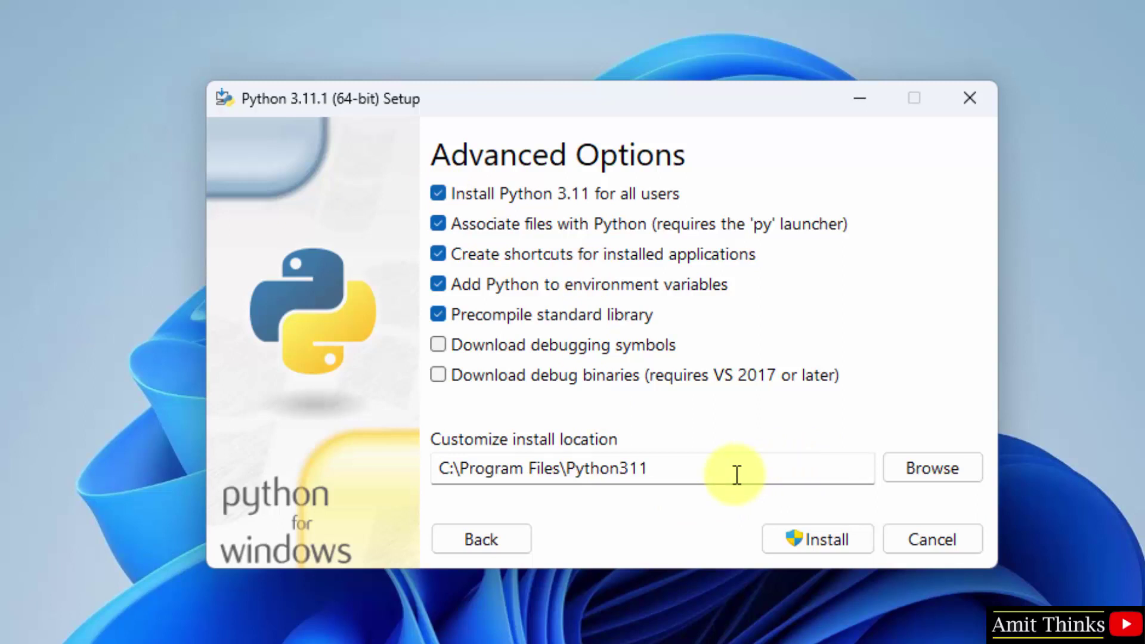
pyautogui.click(698, 469)
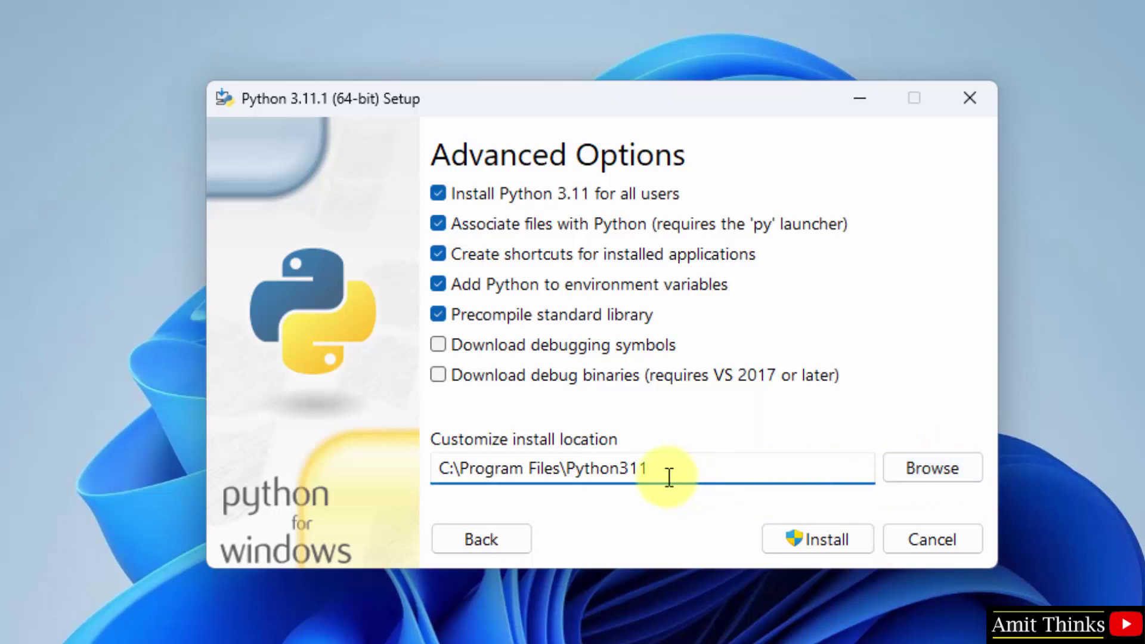
# Begin the Python 3.11.1 installation with the custom settings
pyautogui.click(822, 539)
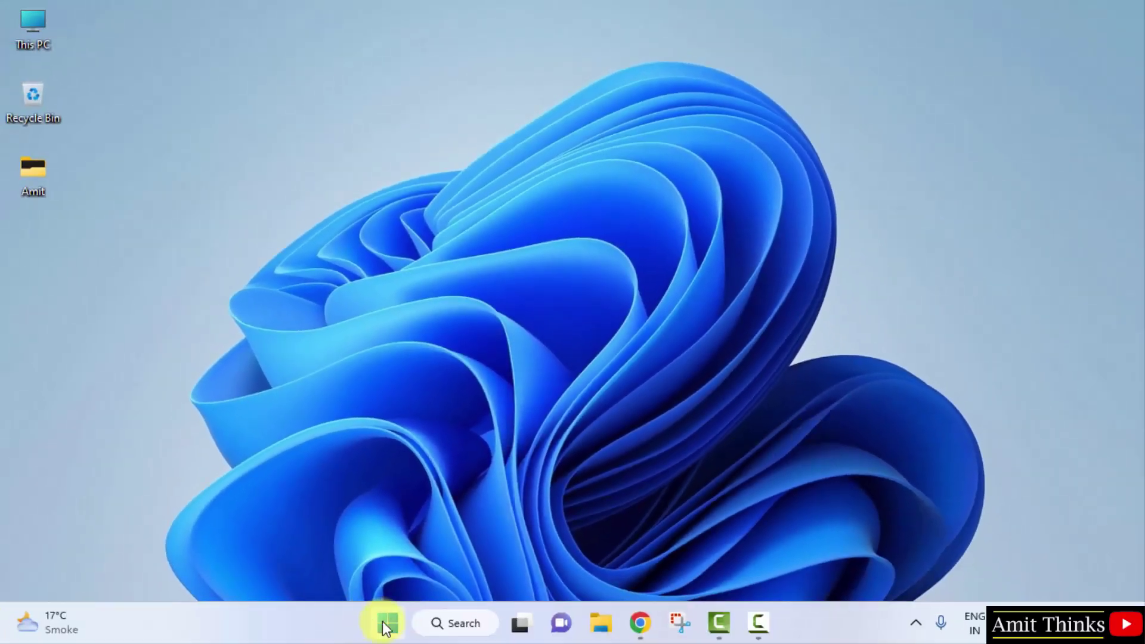
# Open Command Prompt and check that python --version reports 3.11.1
pyautogui.click(386, 624)
pyautogui.write('cmd')
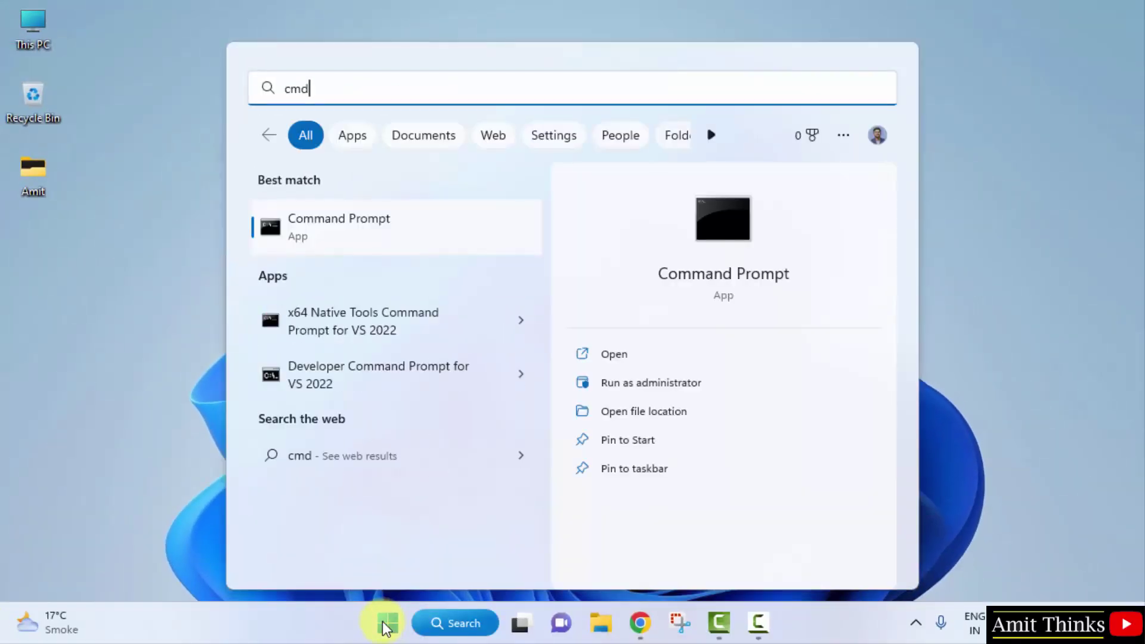
pyautogui.click(660, 356)
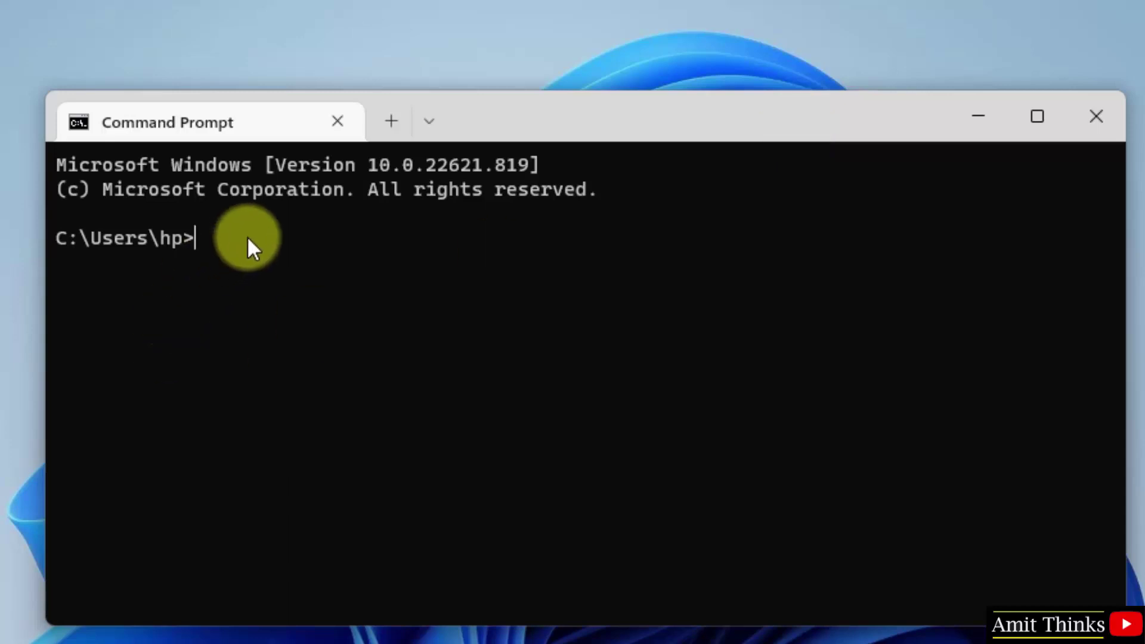
pyautogui.write('python ')
pyautogui.write('--ver')
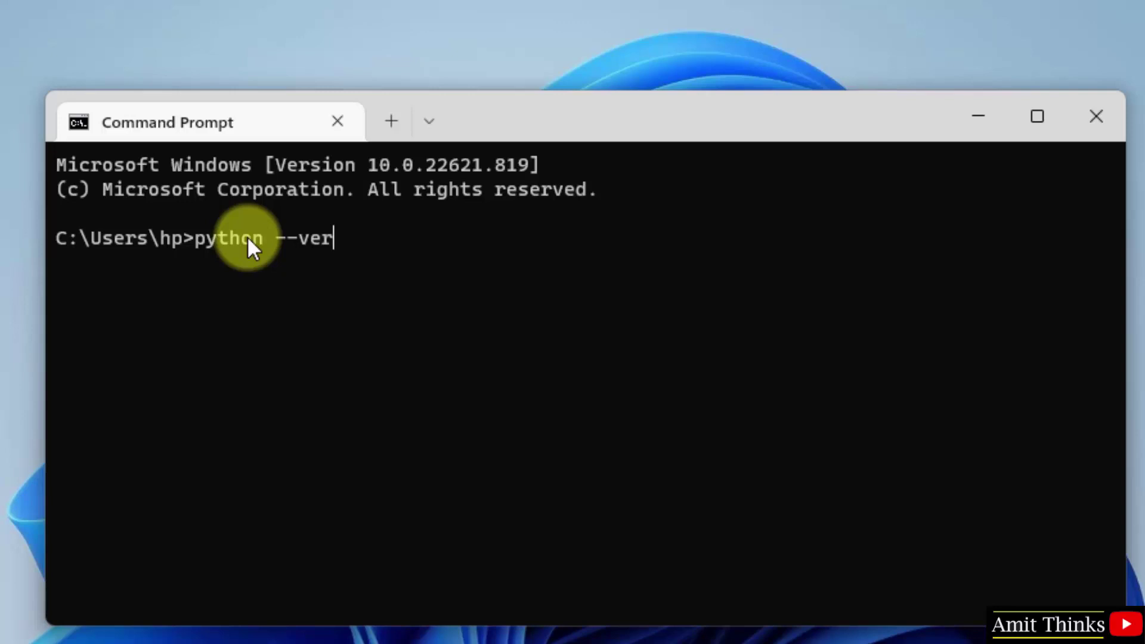
pyautogui.write('sion')
pyautogui.press('Return')
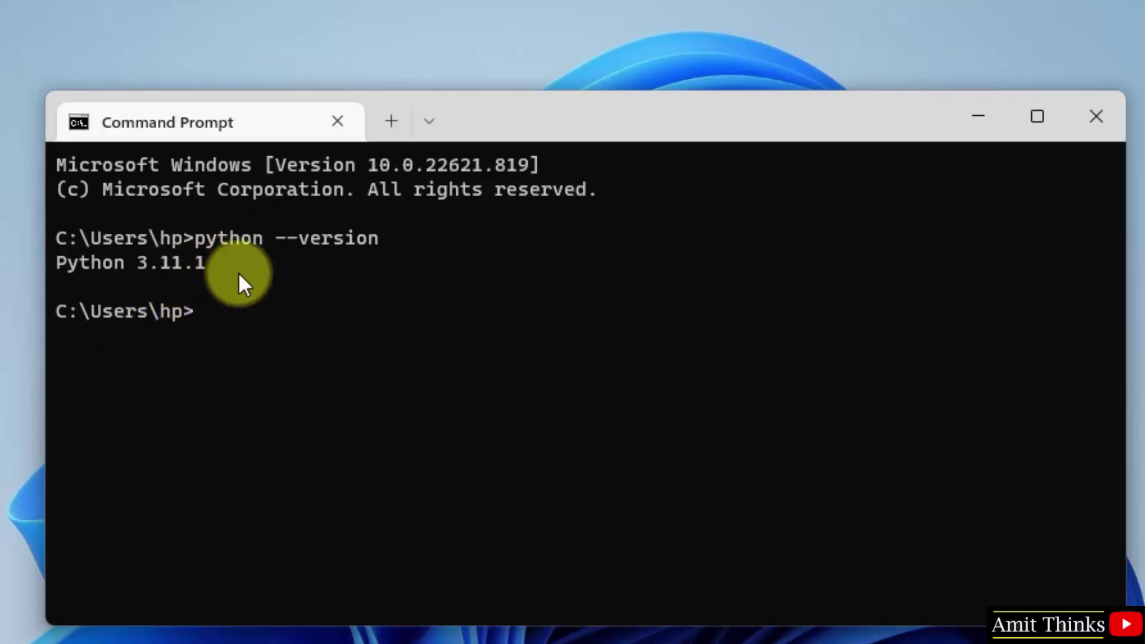
pyautogui.write('p')
pyautogui.write('y')
# Start py and run print("Amit Thinks...") at the interactive prompt
pyautogui.press('Return')
pyautogui.write('p')
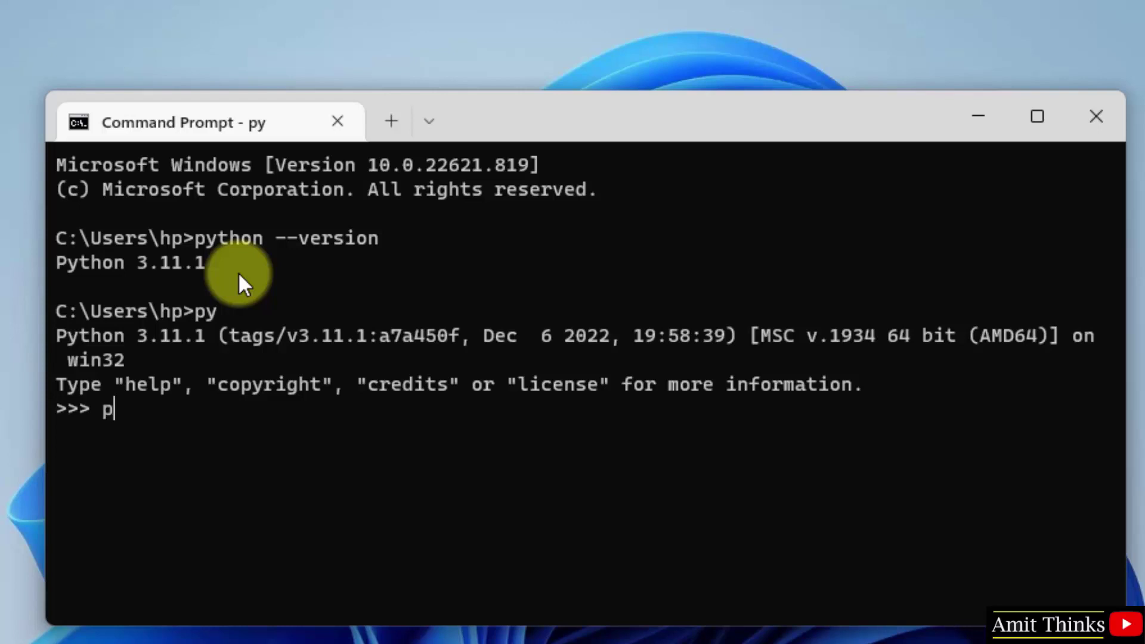
pyautogui.write('rint(')
pyautogui.write('"Amit')
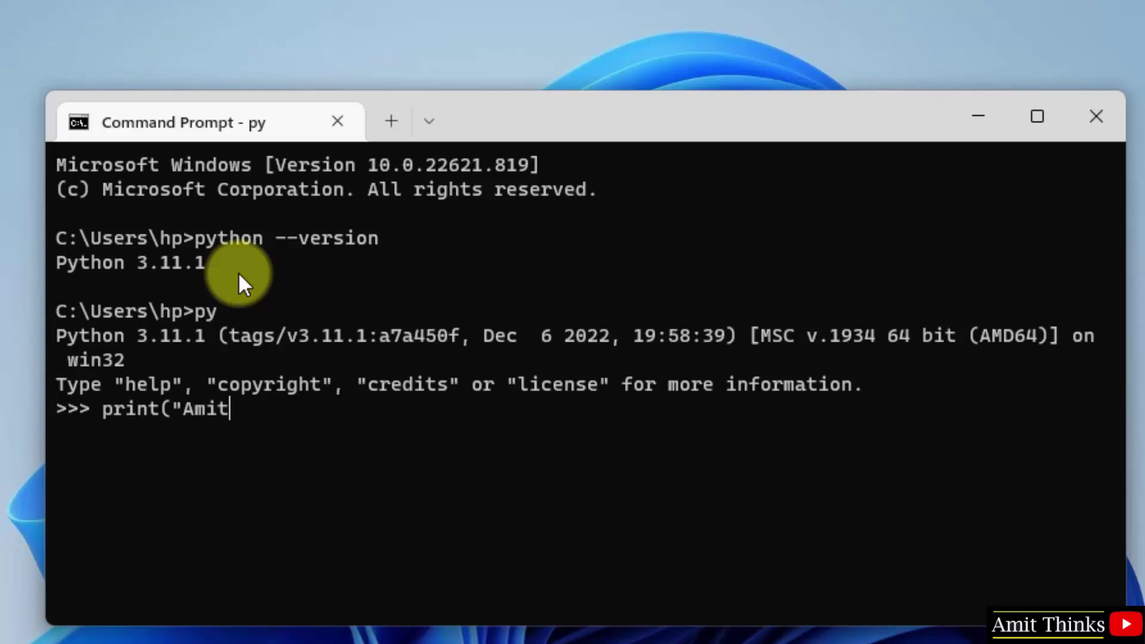
pyautogui.write(' Thinks....')
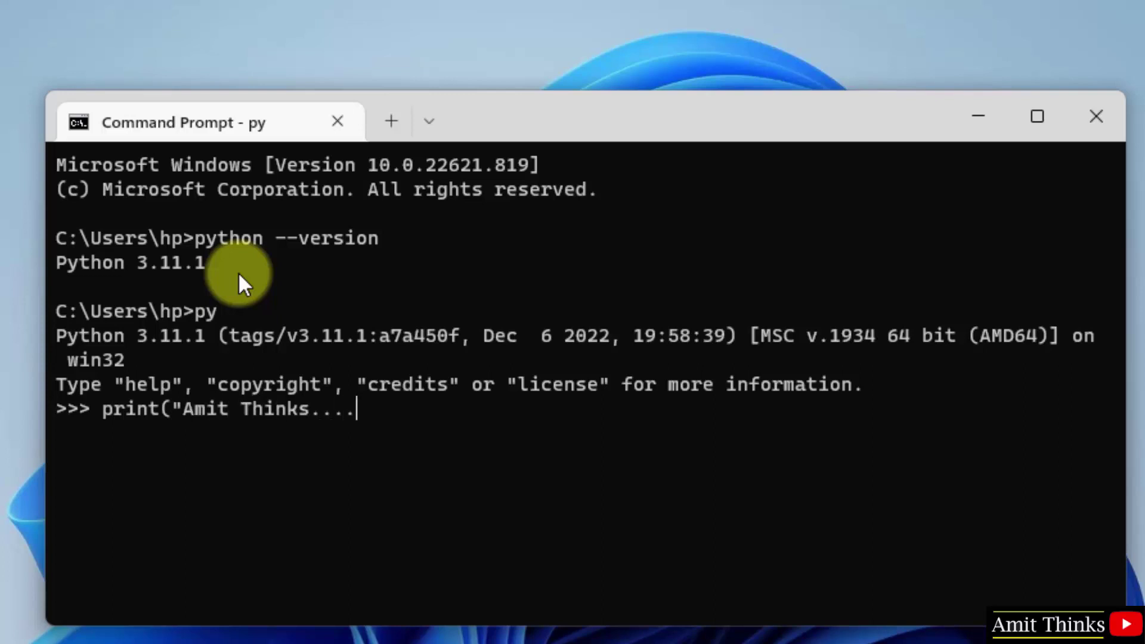
pyautogui.press('BackSpace')
pyautogui.write('")')
pyautogui.press('Return')
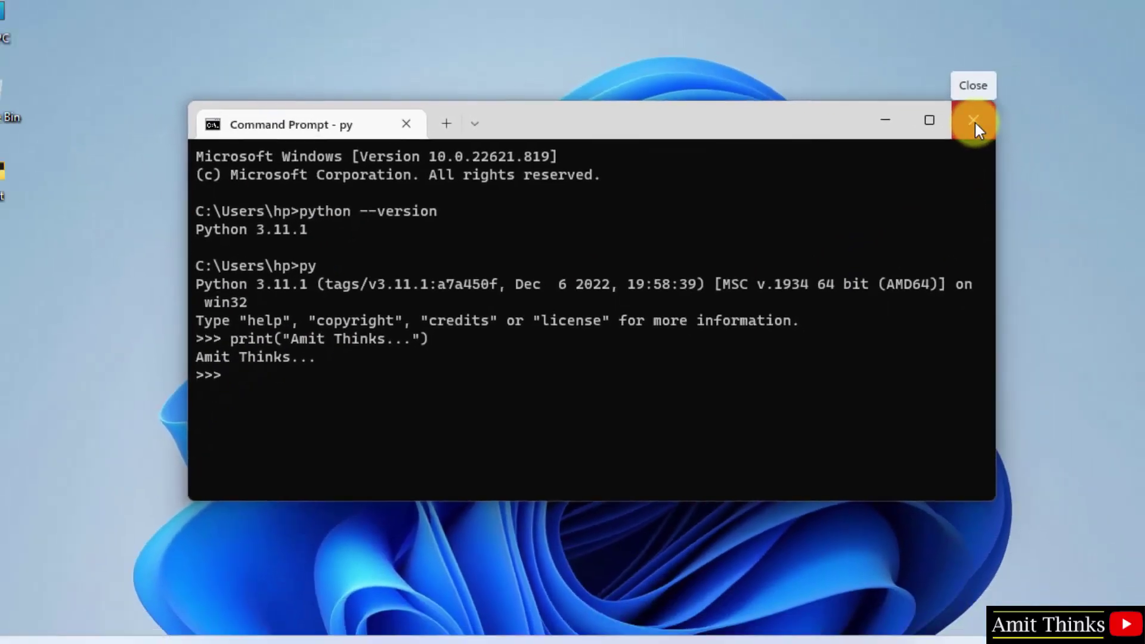
# Close Command Prompt and open IDLE (Python 3.11 64-bit) from the Start menu
pyautogui.click(975, 121)
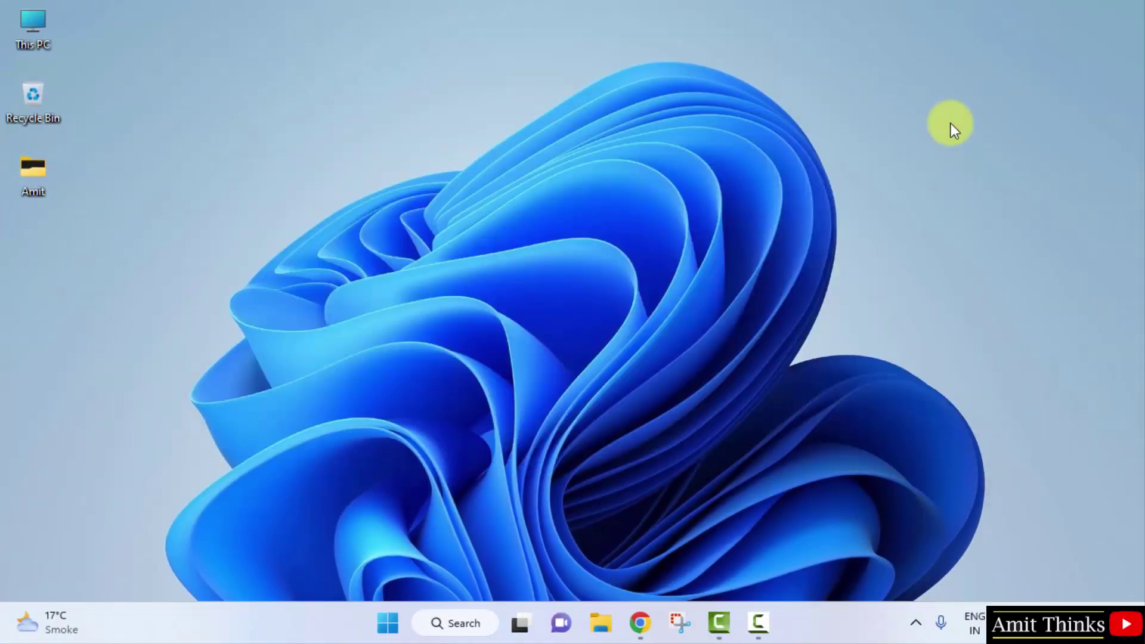
pyautogui.click(390, 623)
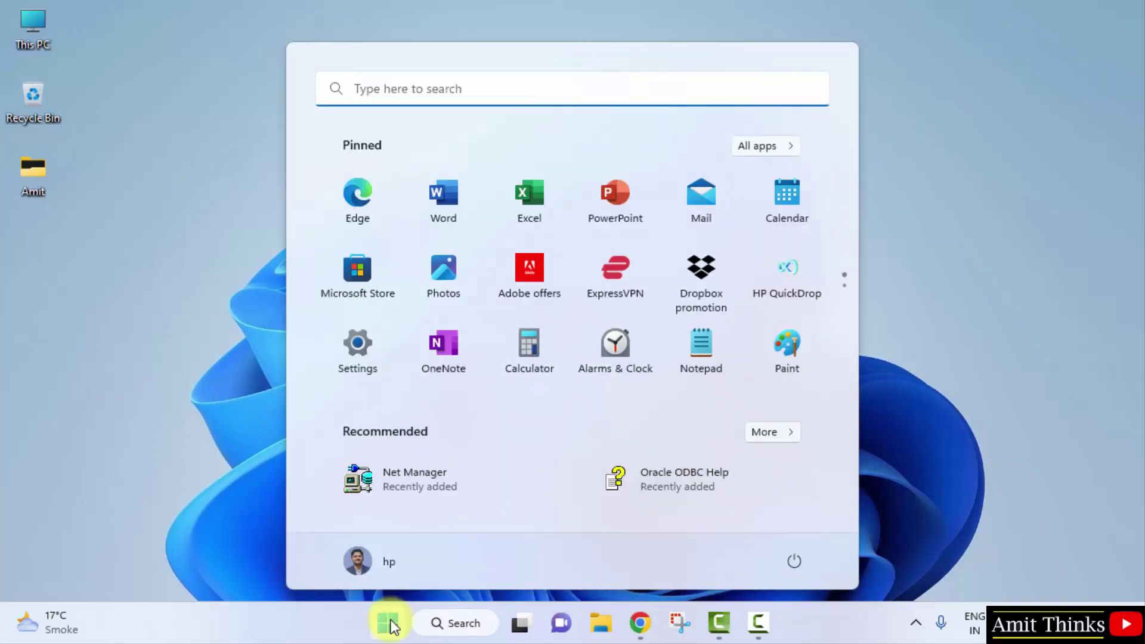
pyautogui.write('idle')
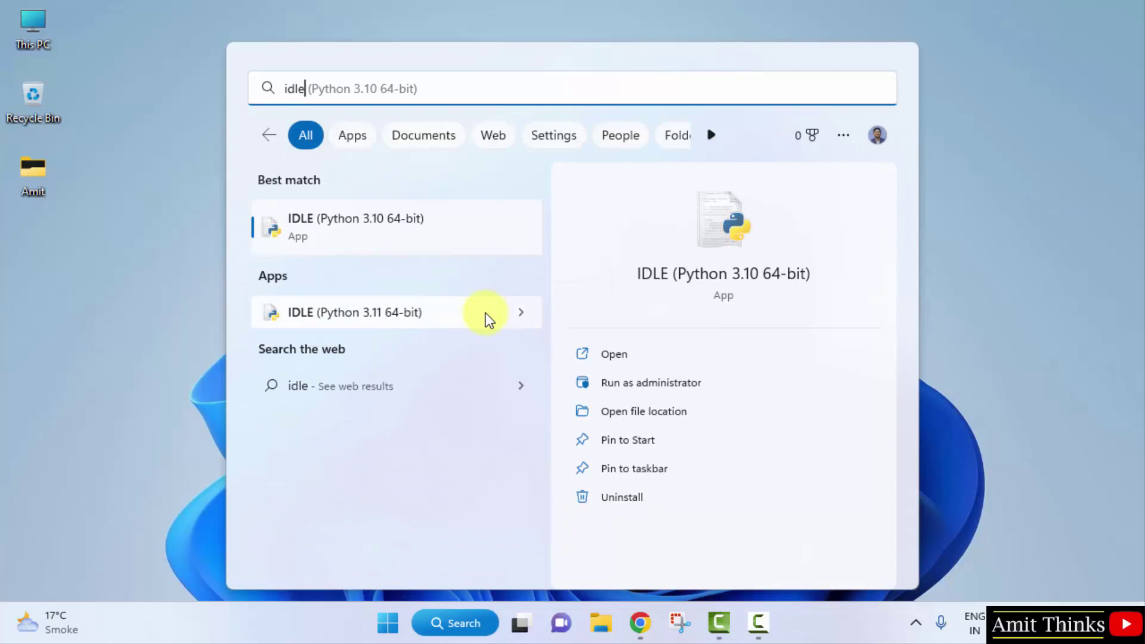
pyautogui.click(450, 313)
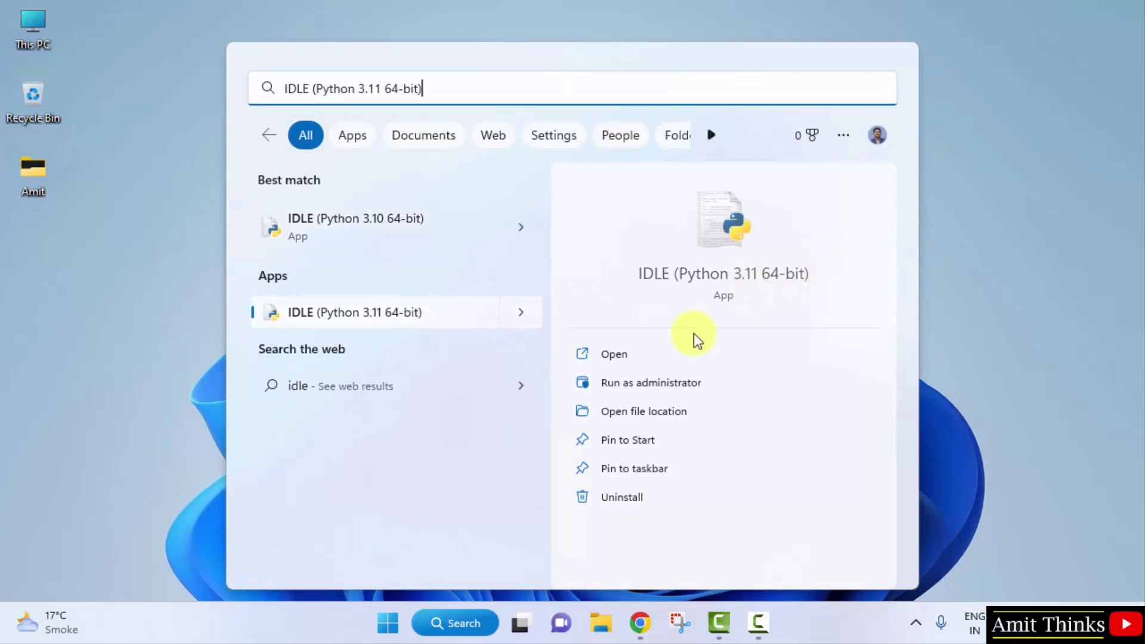
pyautogui.click(618, 354)
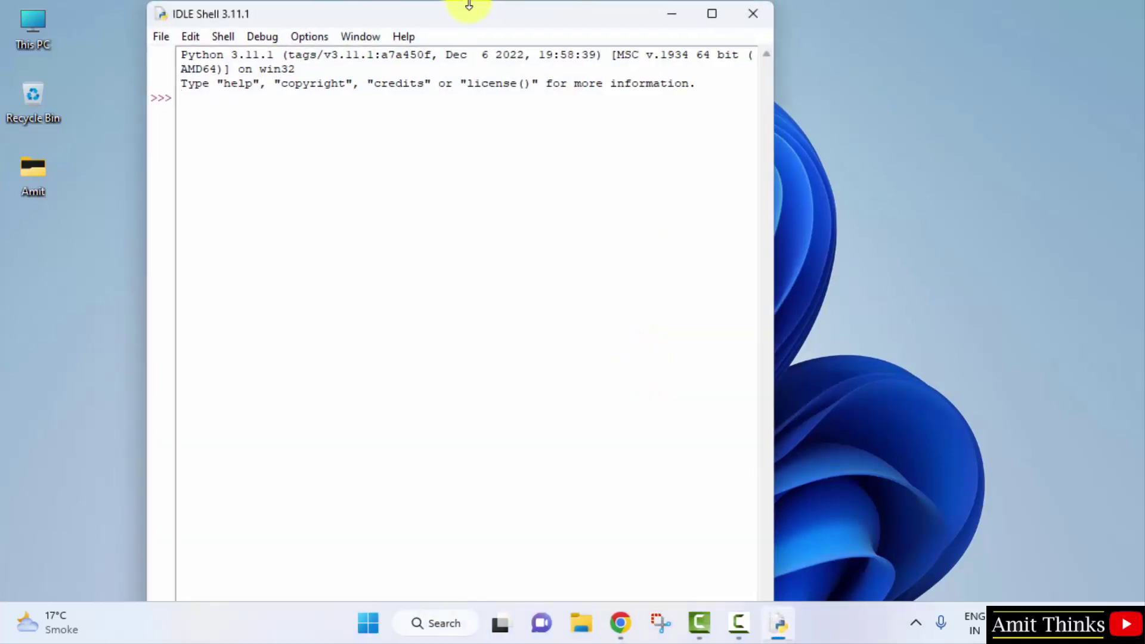
# Center the shell window and run print("First Python program...") at the >>> prompt
pyautogui.moveTo(470, 12); pyautogui.dragTo(623, 69)
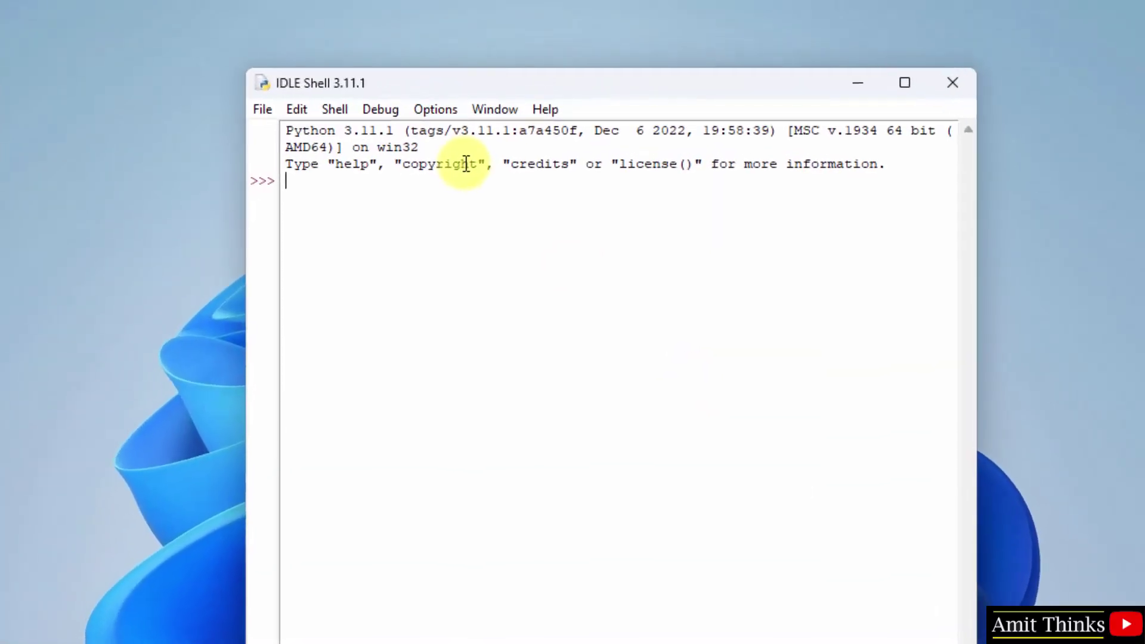
pyautogui.write('print("')
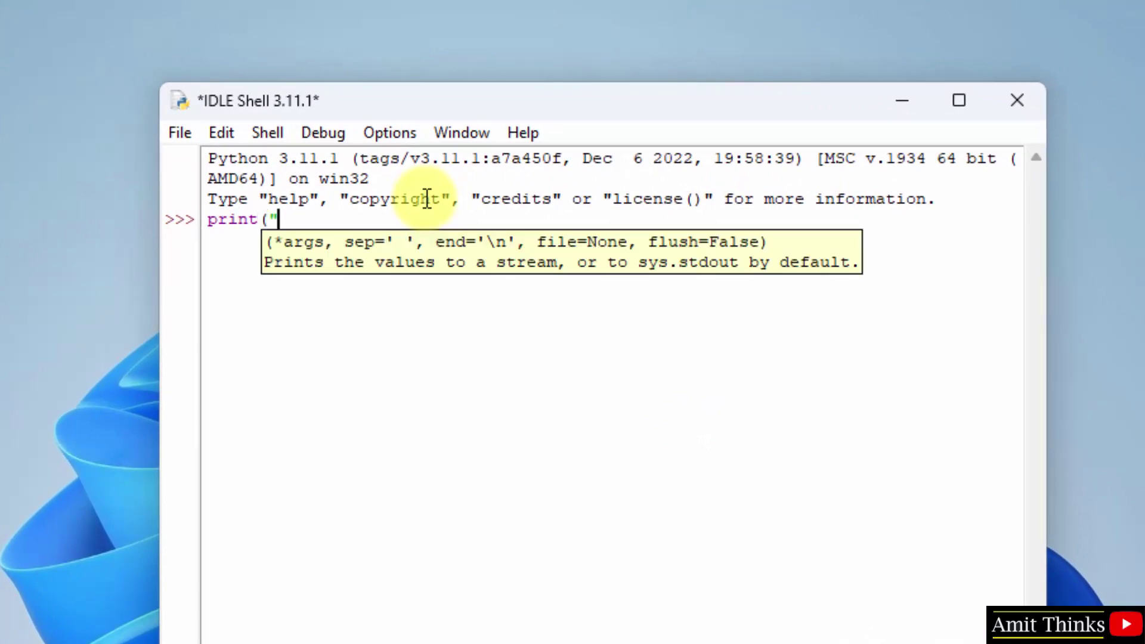
pyautogui.write('First')
pyautogui.write(' Python pro')
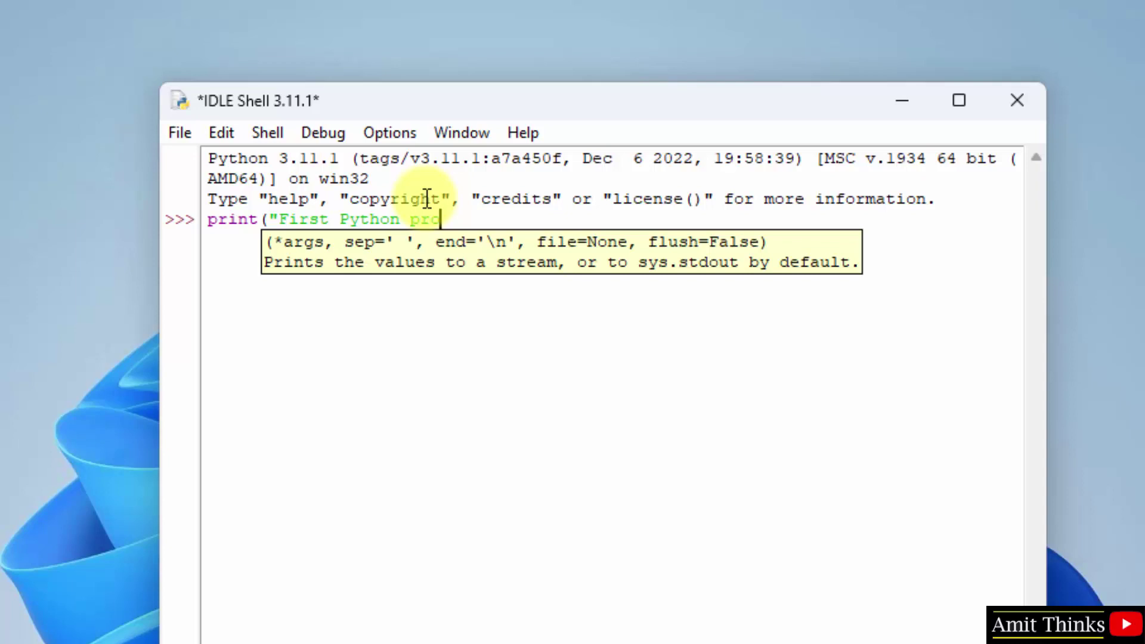
pyautogui.write('gram..."')
pyautogui.write(')")')
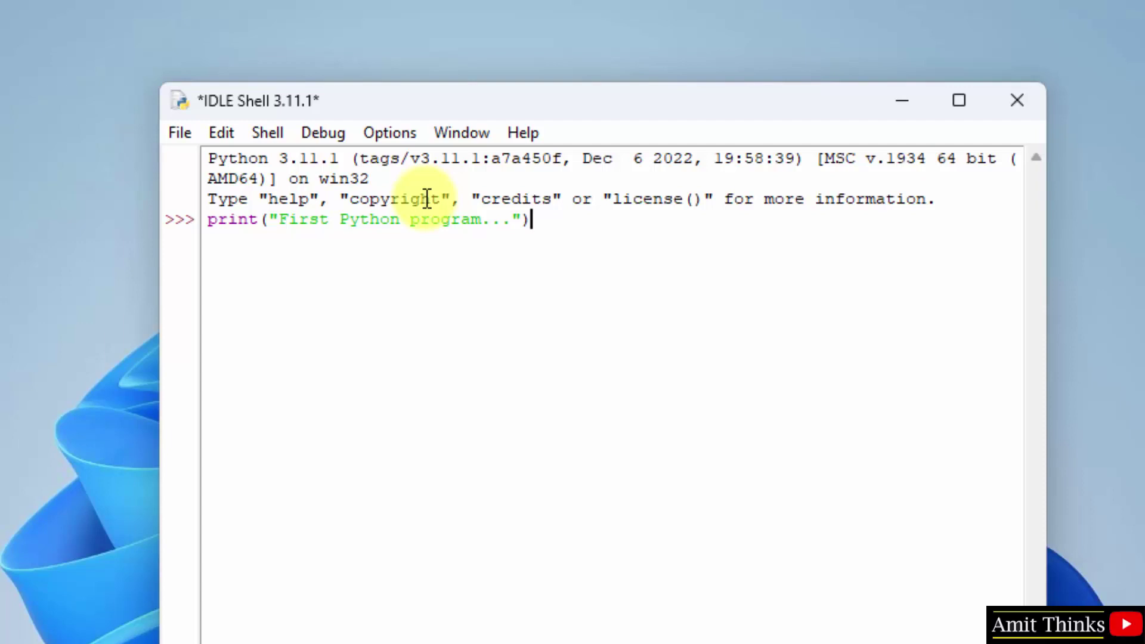
pyautogui.press('Return')
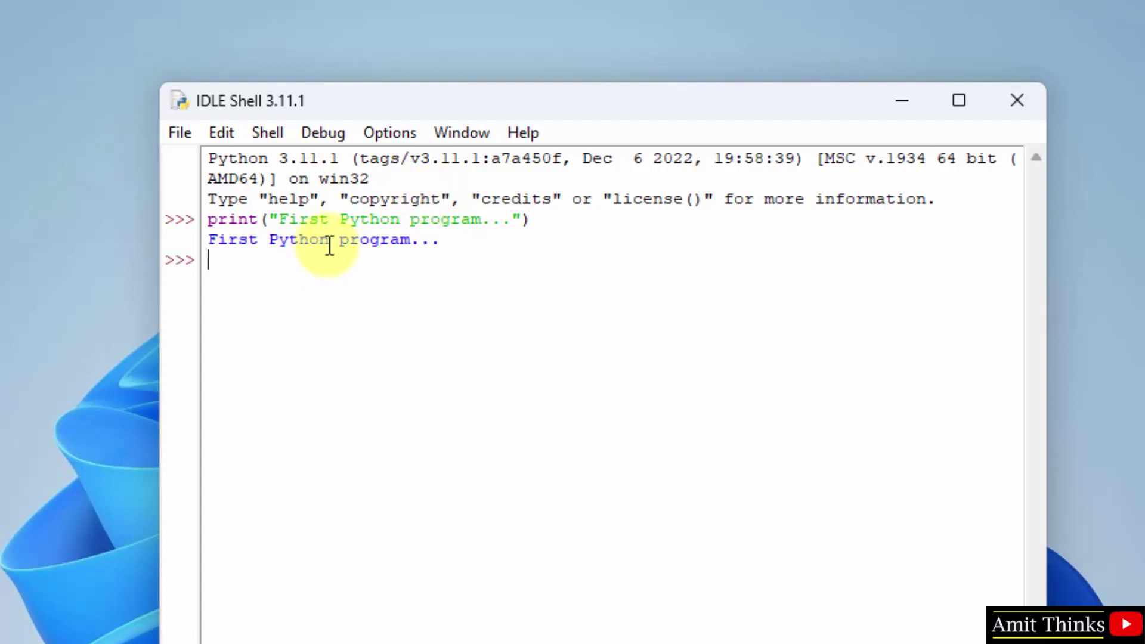
pyautogui.click(181, 133)
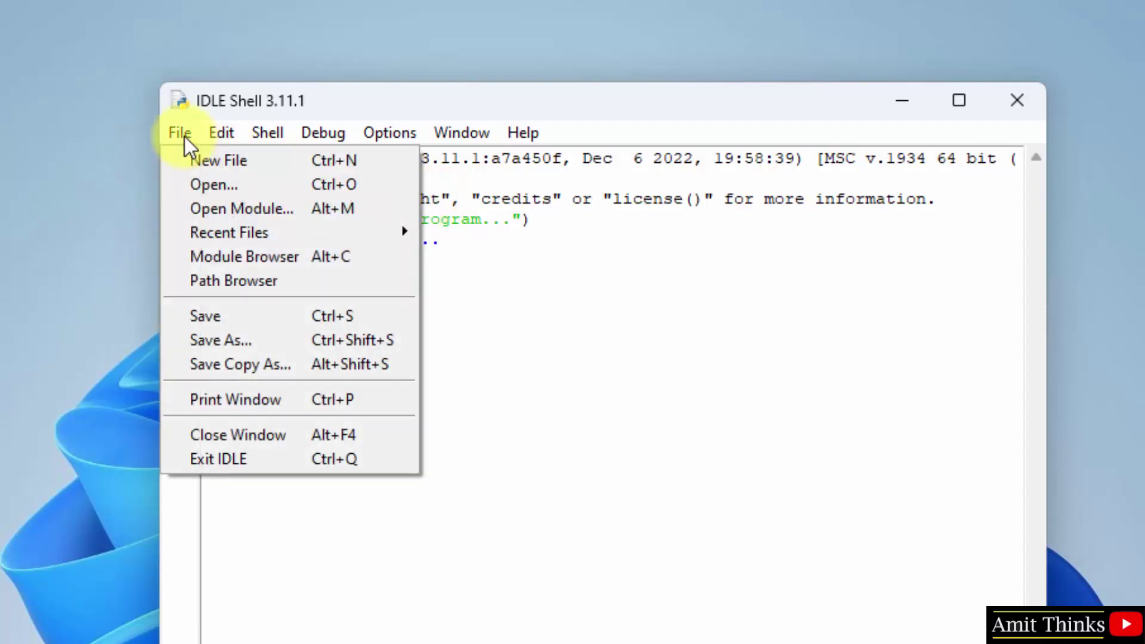
# Save As to the Desktop folder with the file name Amitnew.py
pyautogui.click(270, 340)
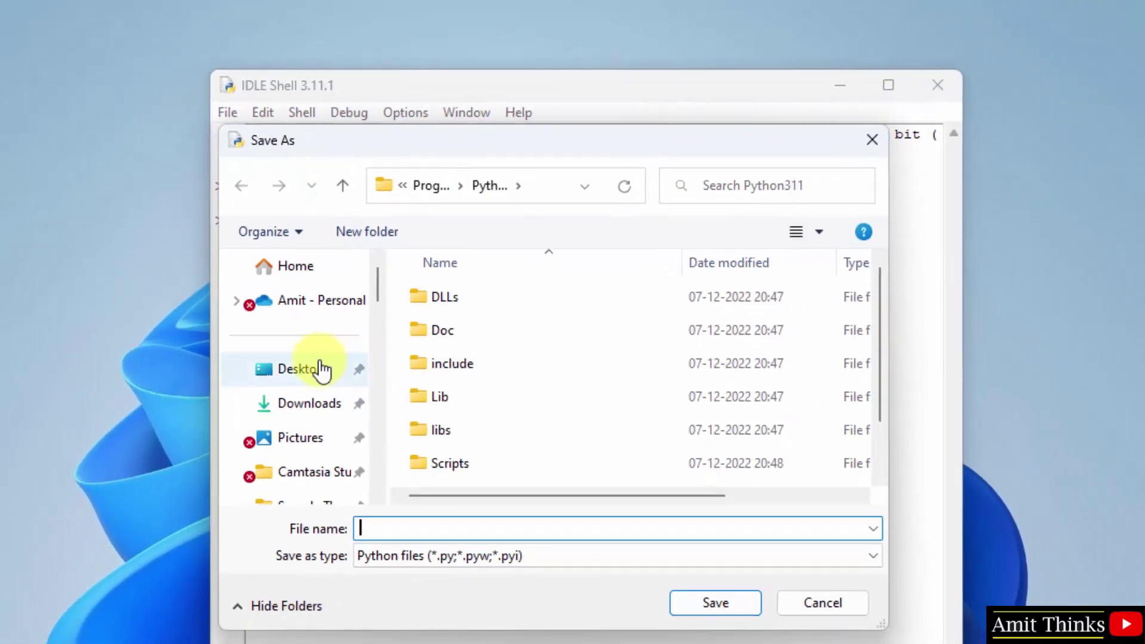
pyautogui.click(301, 369)
pyautogui.click(467, 528)
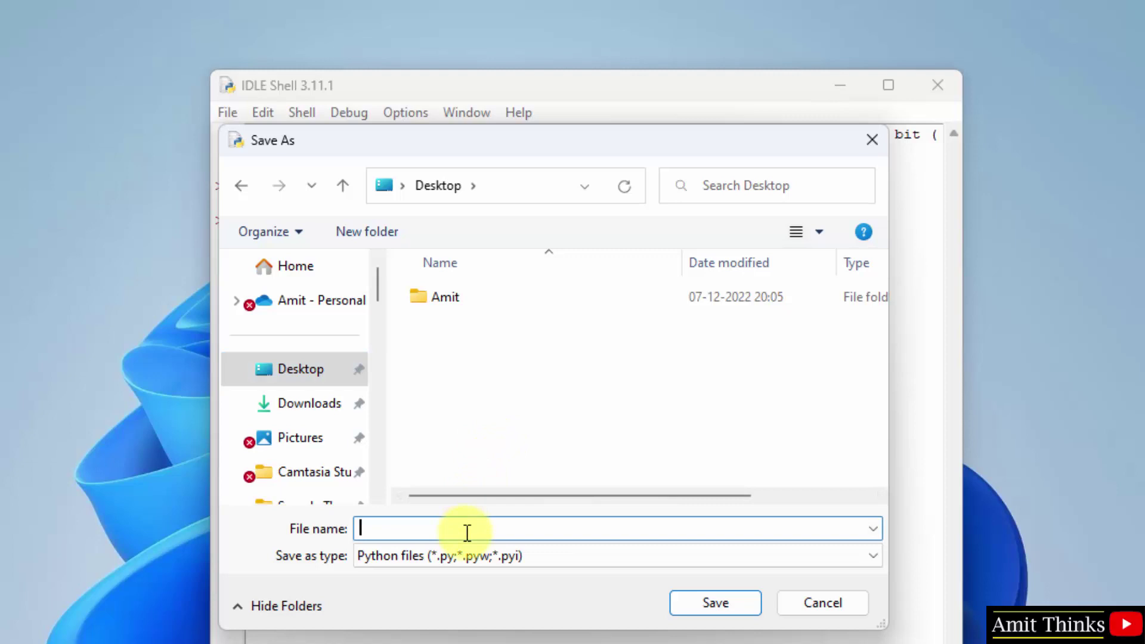
pyautogui.write('A')
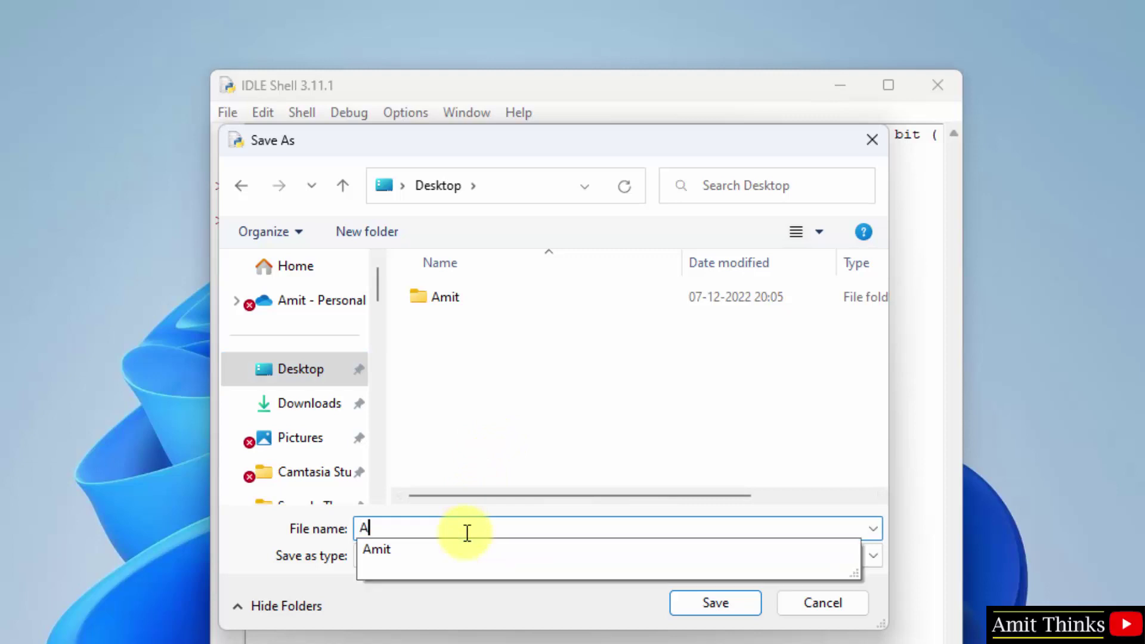
pyautogui.write('mitnew')
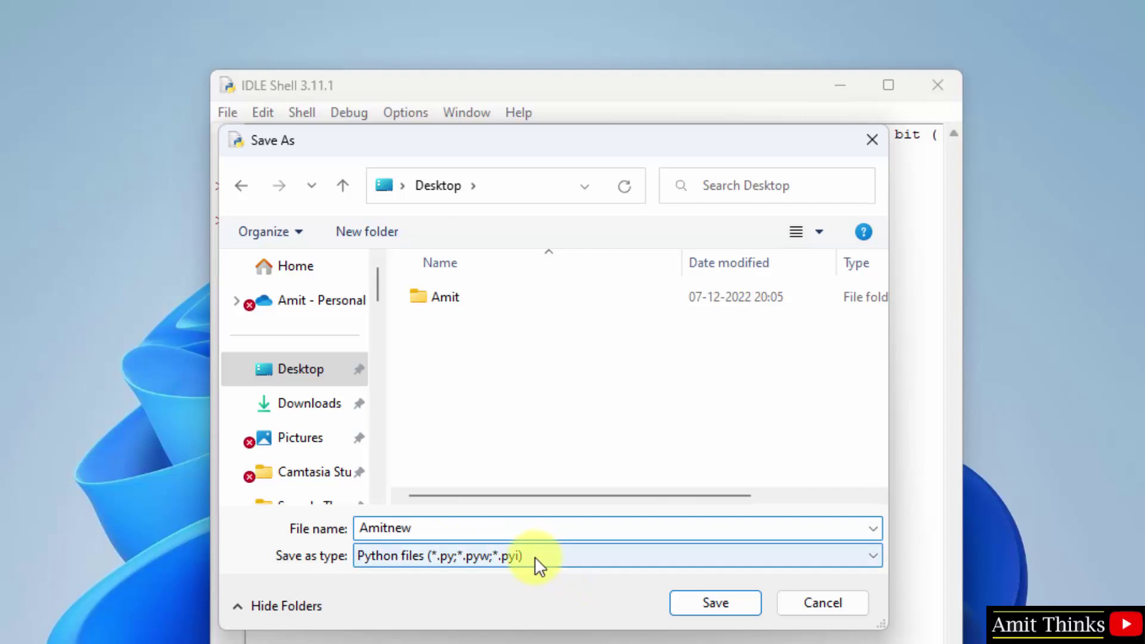
pyautogui.click(754, 511)
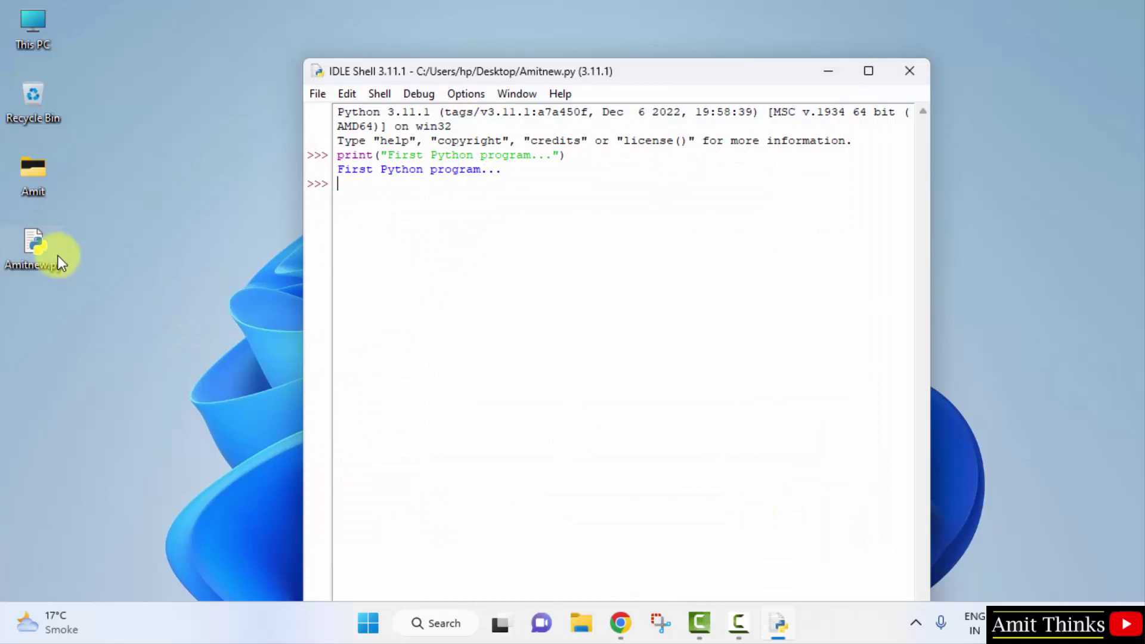
pyautogui.click(55, 257)
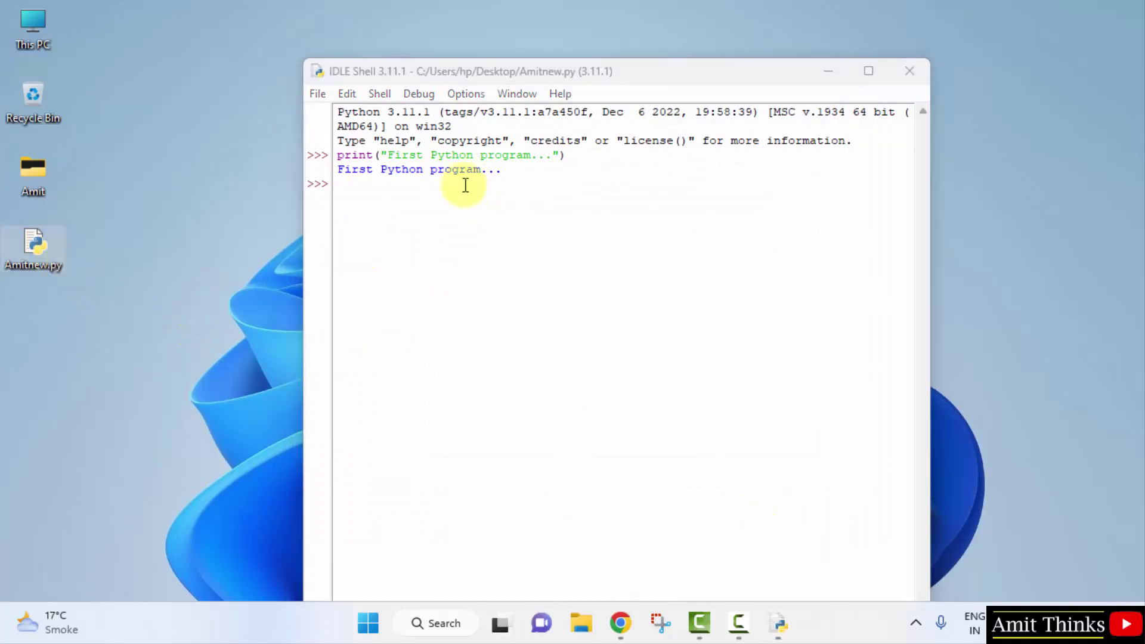
pyautogui.click(316, 94)
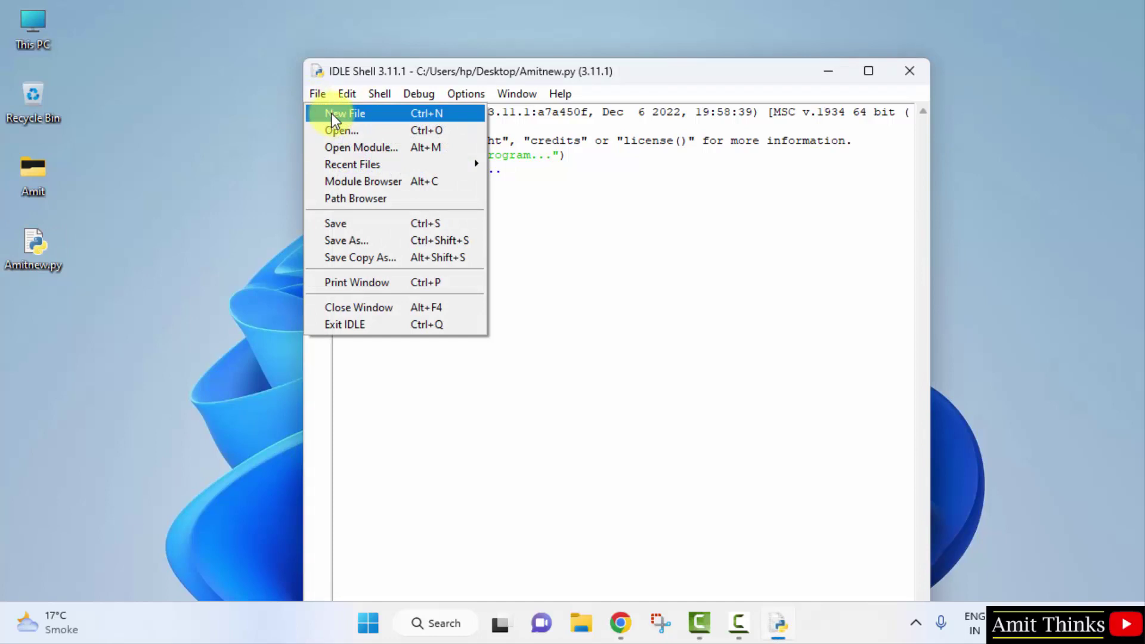
pyautogui.click(701, 344)
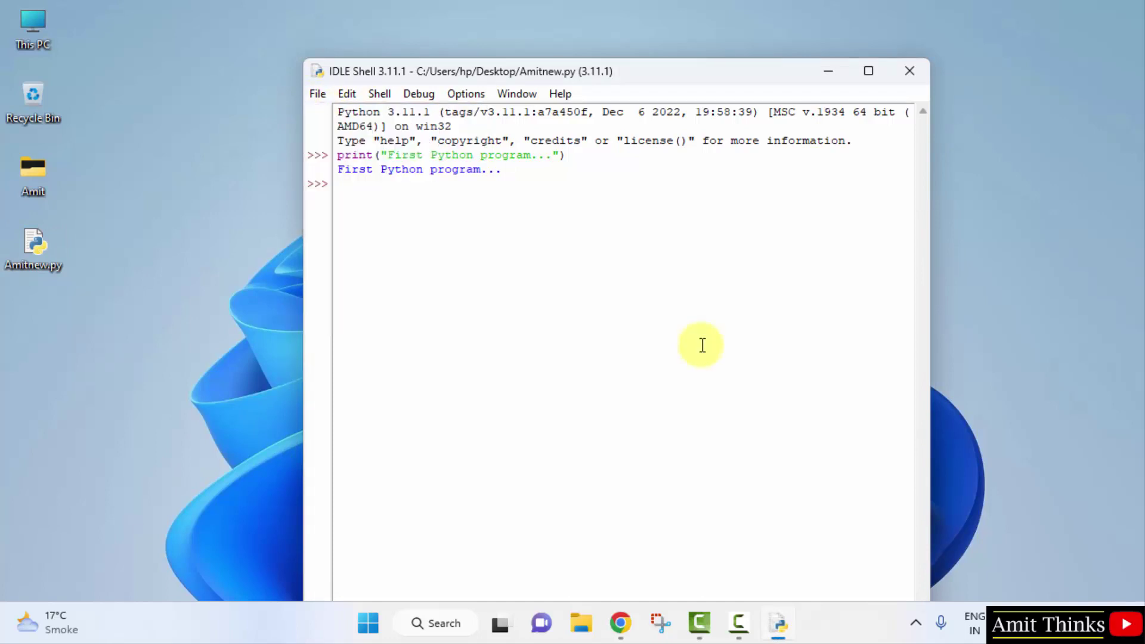